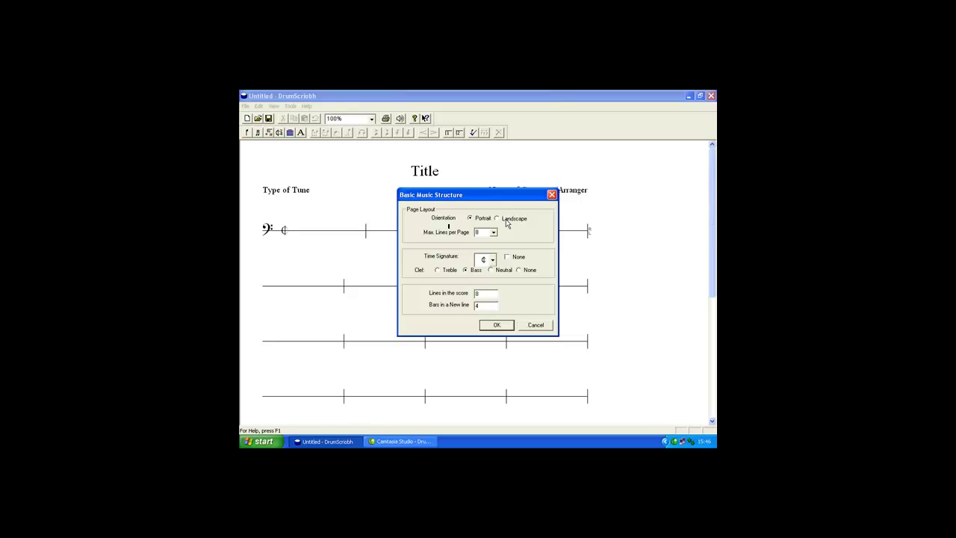
- Keep the page in portrait, allow up to 12 lines per page and choose 4/4 time
click(498, 219)
click(483, 220)
click(493, 233)
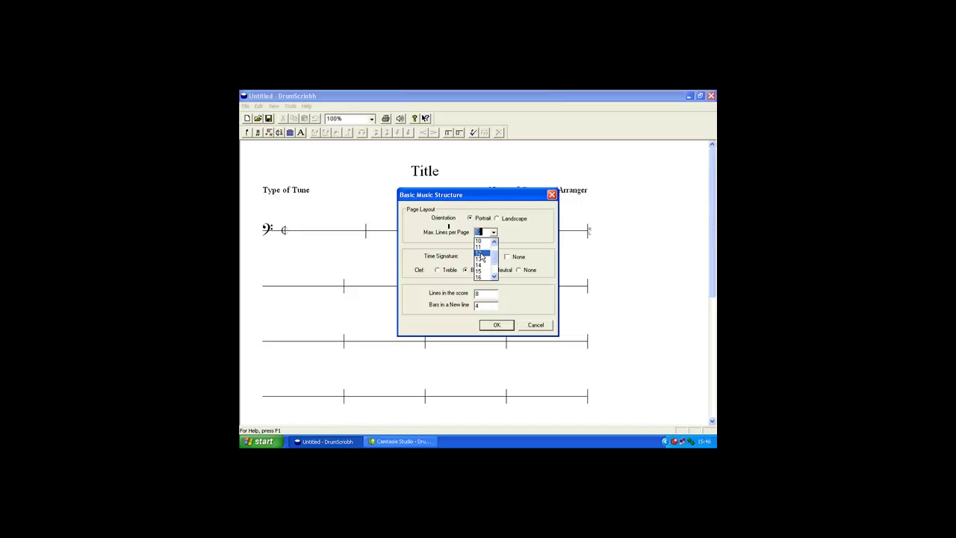
click(487, 254)
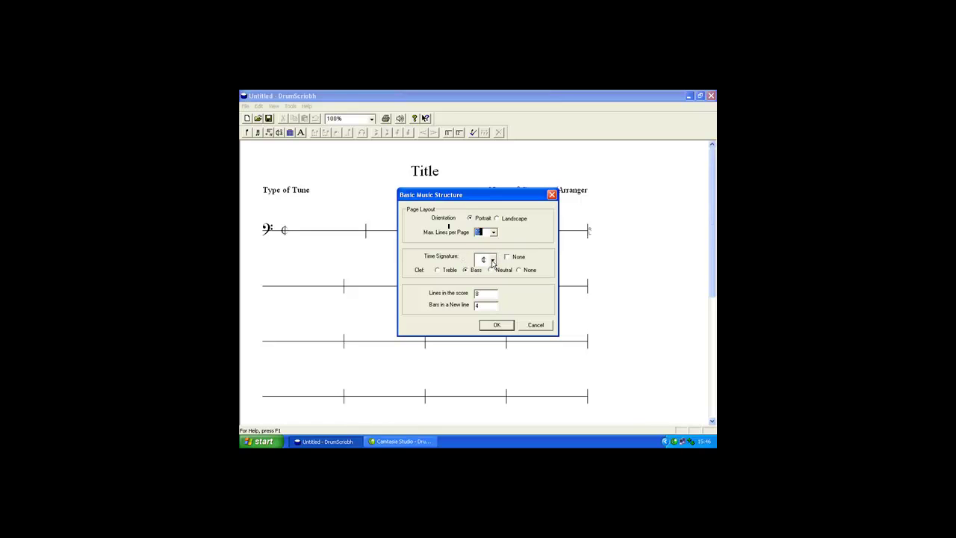
click(492, 260)
click(493, 312)
click(493, 312)
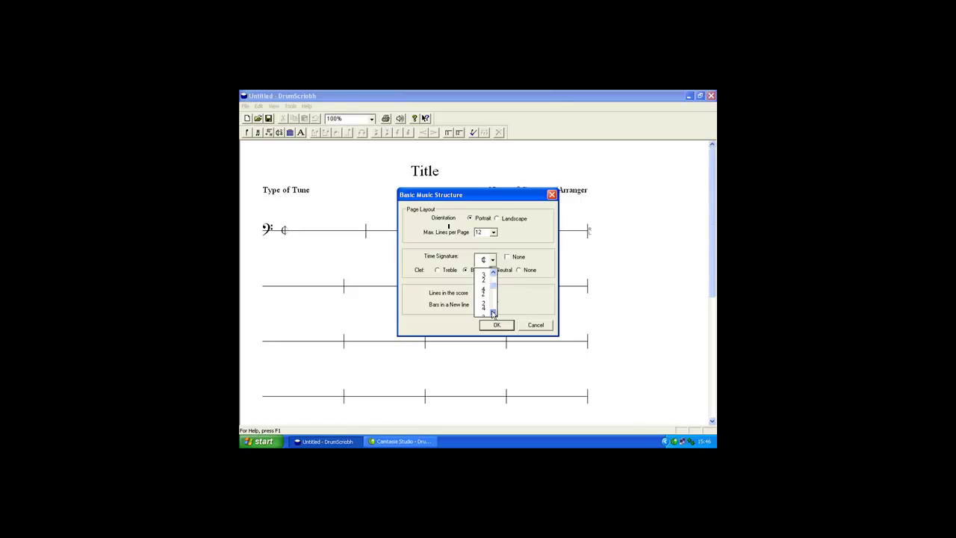
click(493, 312)
click(493, 312)
click(486, 293)
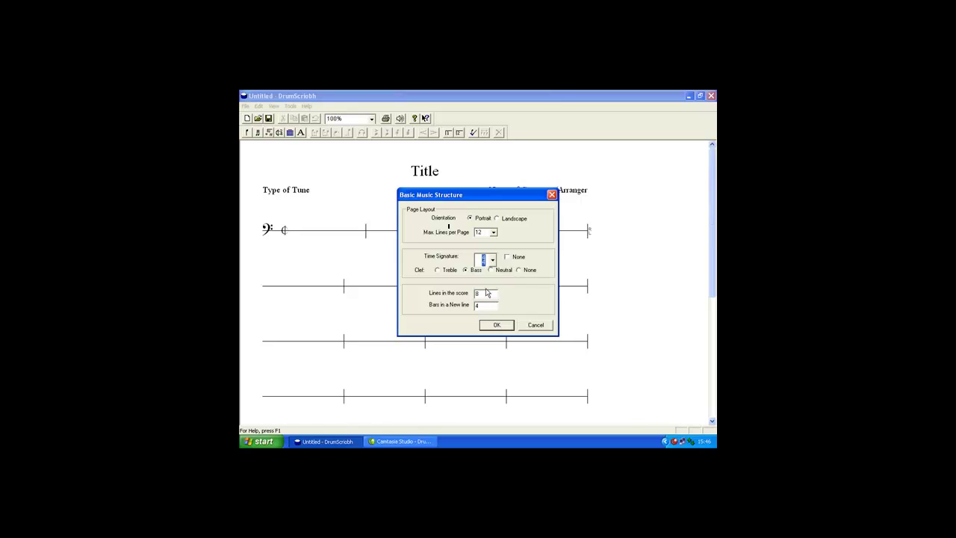
- Keep the bass clef and apply the structure settings to the score
click(437, 271)
click(491, 270)
click(519, 271)
click(466, 271)
click(497, 326)
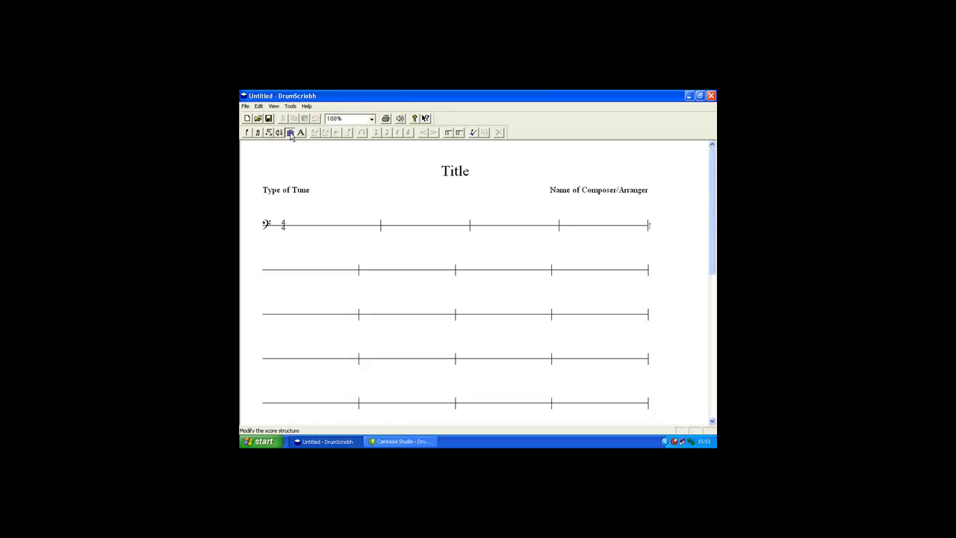
- Place a start-repeat at the first staff's start and an end-repeat at the second staff's end
click(290, 133)
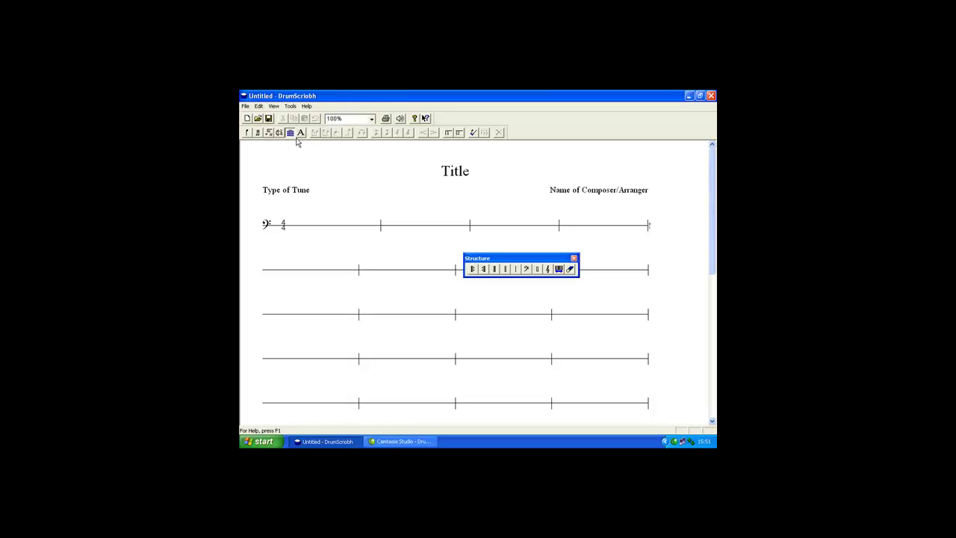
click(473, 271)
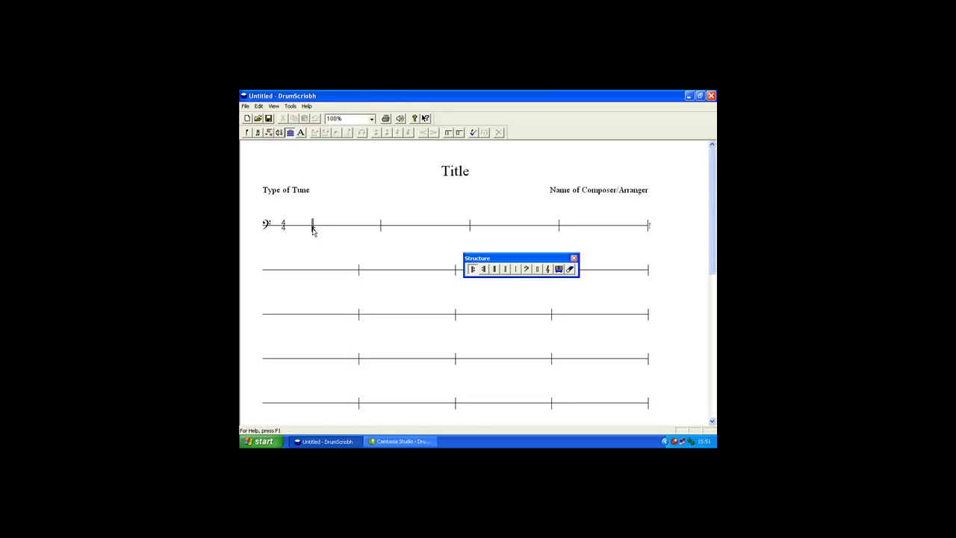
click(294, 226)
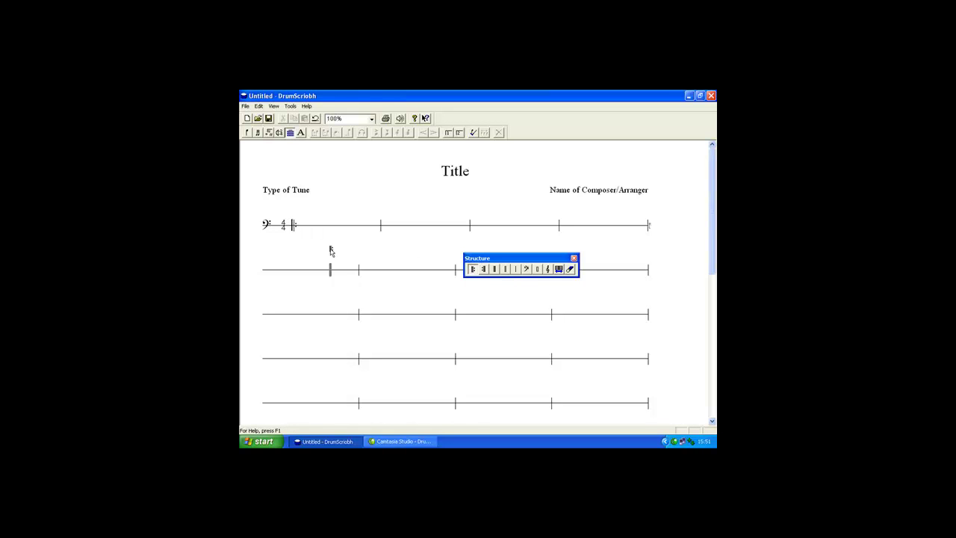
click(483, 269)
click(647, 269)
drag(515, 259, 475, 262)
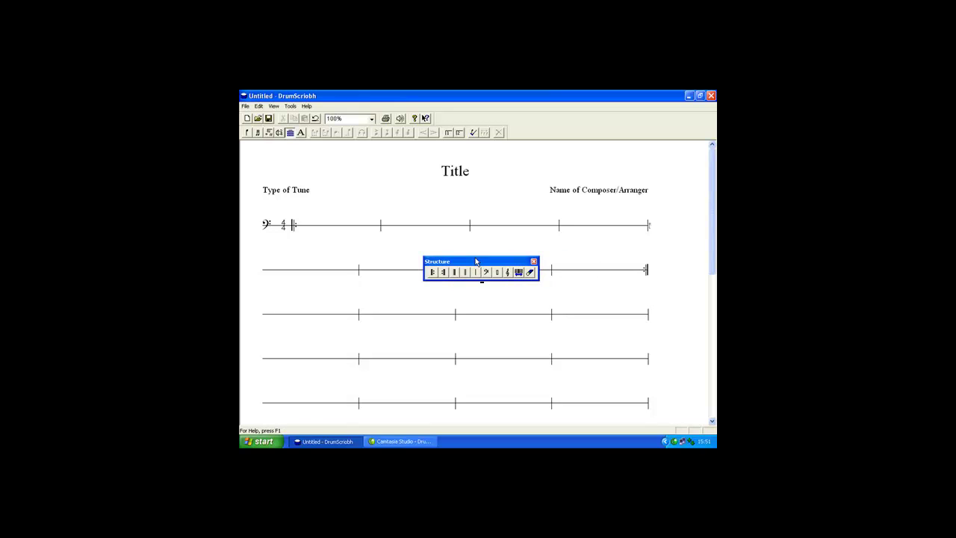
- Delete two barlines from the first staff and drag its middle barline left
click(530, 273)
click(427, 222)
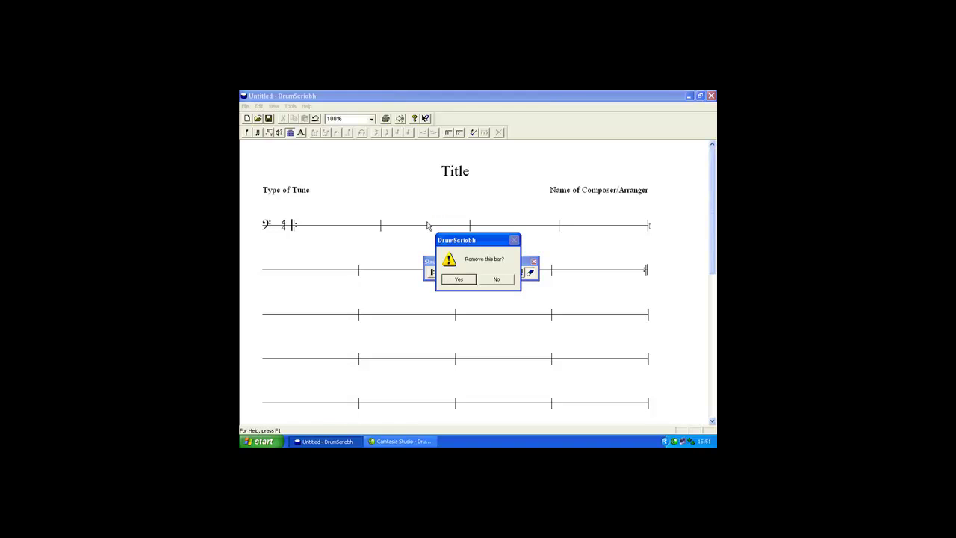
click(461, 278)
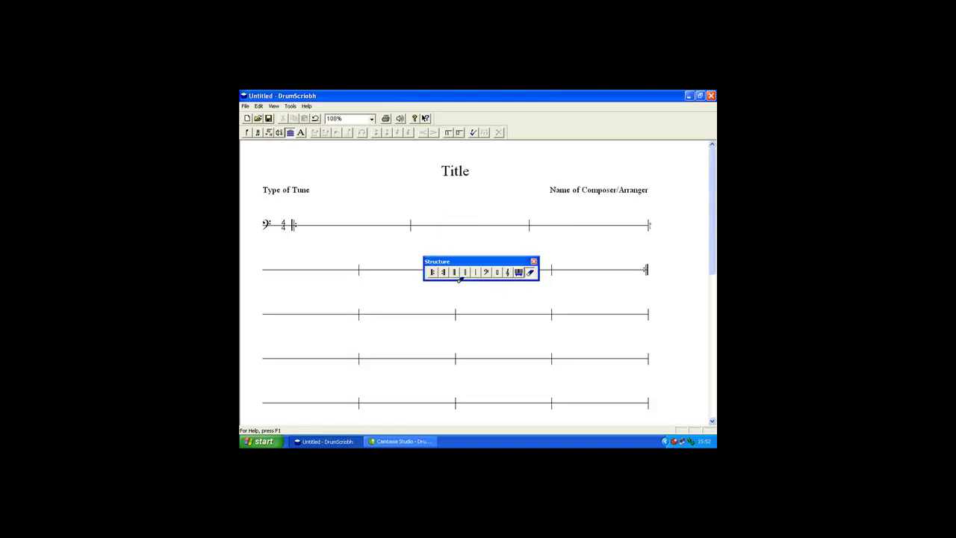
click(474, 223)
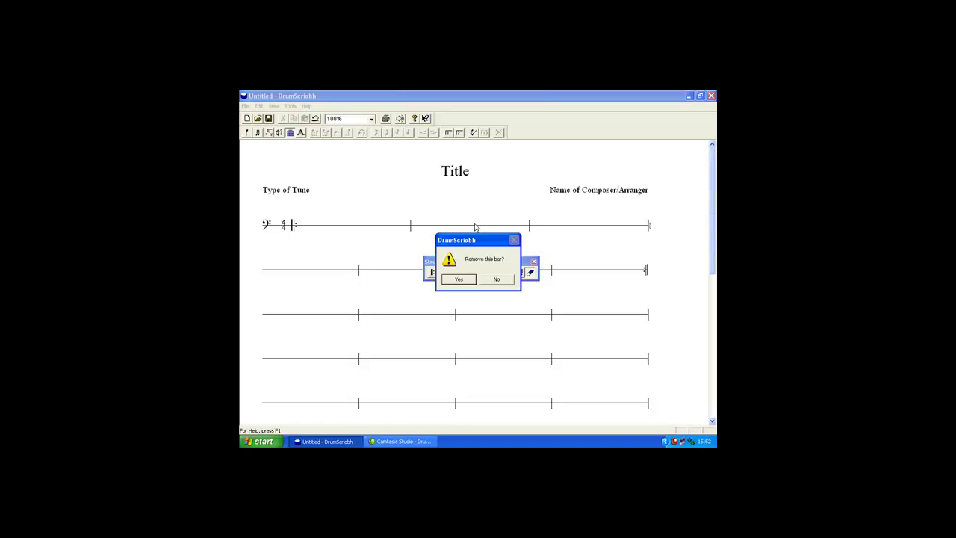
click(461, 278)
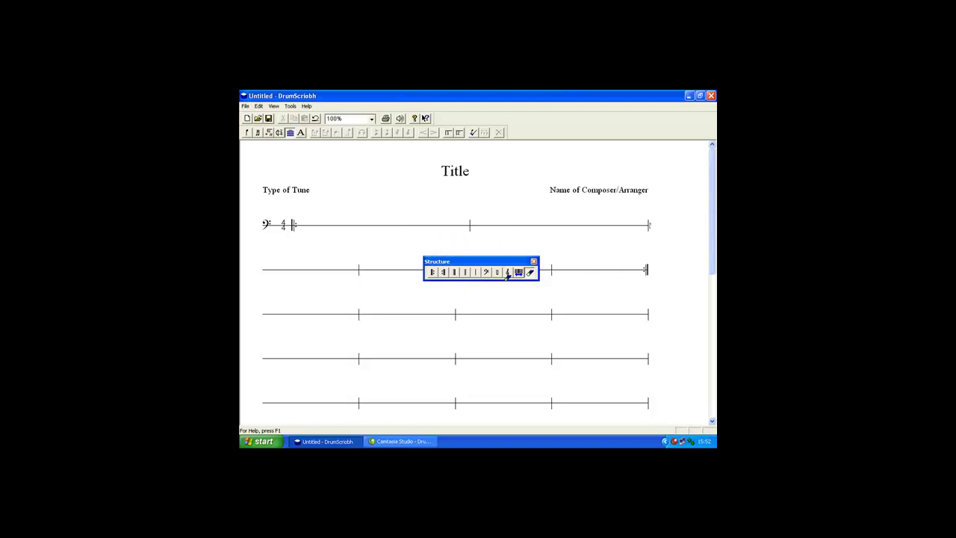
click(530, 272)
click(518, 273)
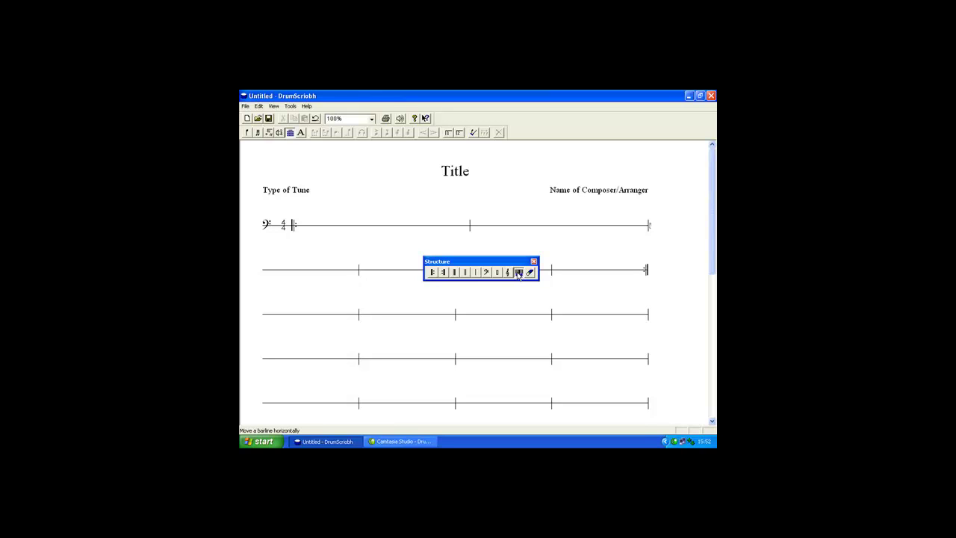
drag(470, 225, 419, 225)
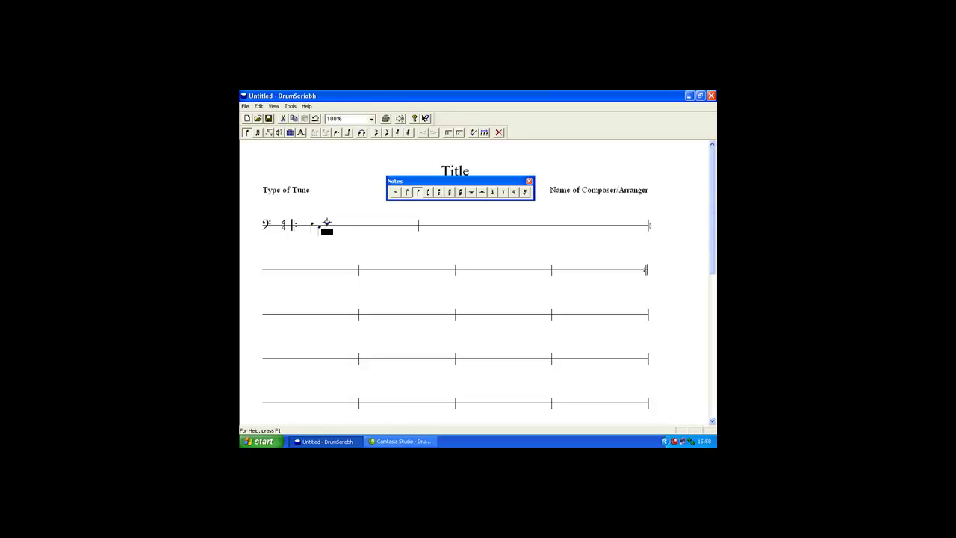
- Add notes to the first measure and crotchets to the second measure of staff one
click(343, 224)
click(462, 228)
click(417, 191)
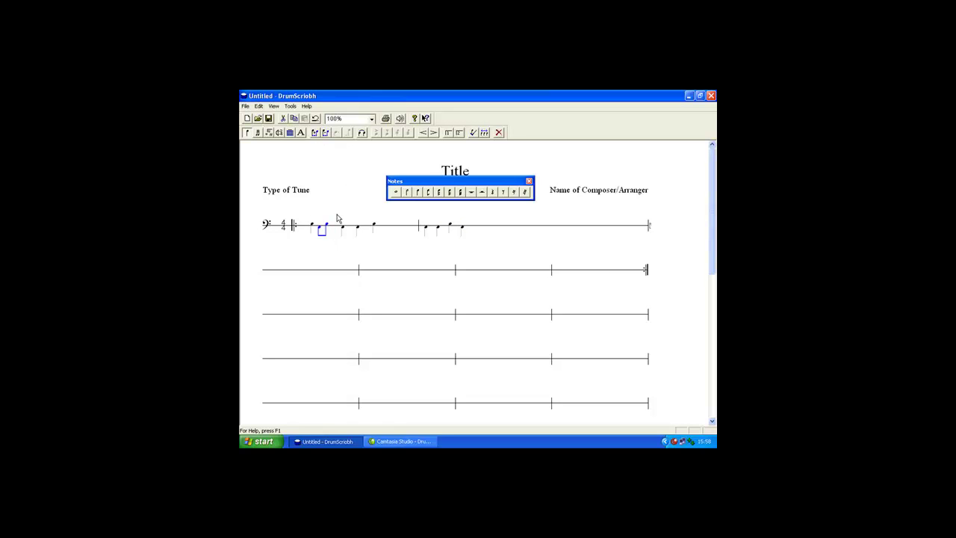
- Beam the first-measure note pairs and tie notes in both measures
drag(337, 218, 364, 249)
click(315, 133)
drag(307, 218, 324, 241)
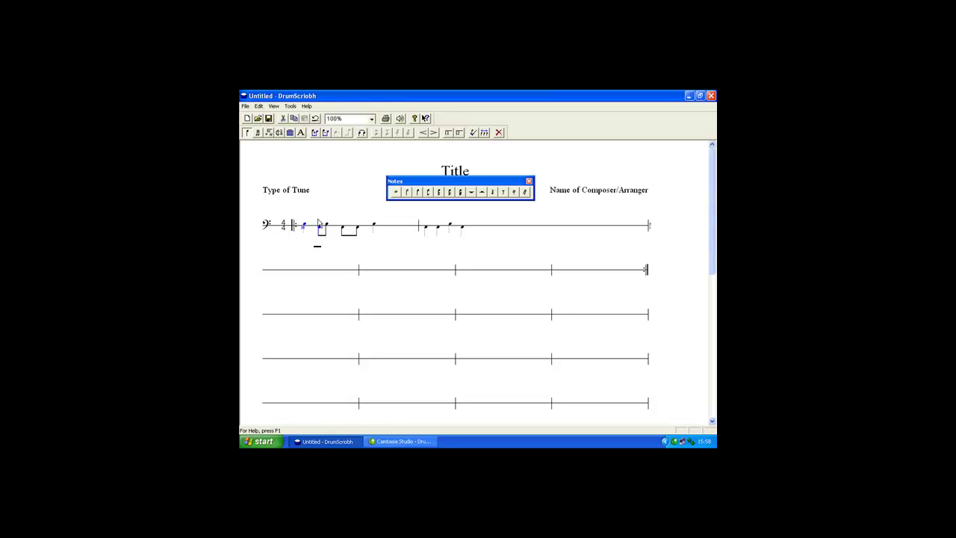
click(362, 133)
drag(376, 228, 436, 250)
click(362, 133)
drag(392, 219, 411, 244)
- Nudge a first-measure note up and right, then select the staff's last three notes
click(358, 230)
click(326, 228)
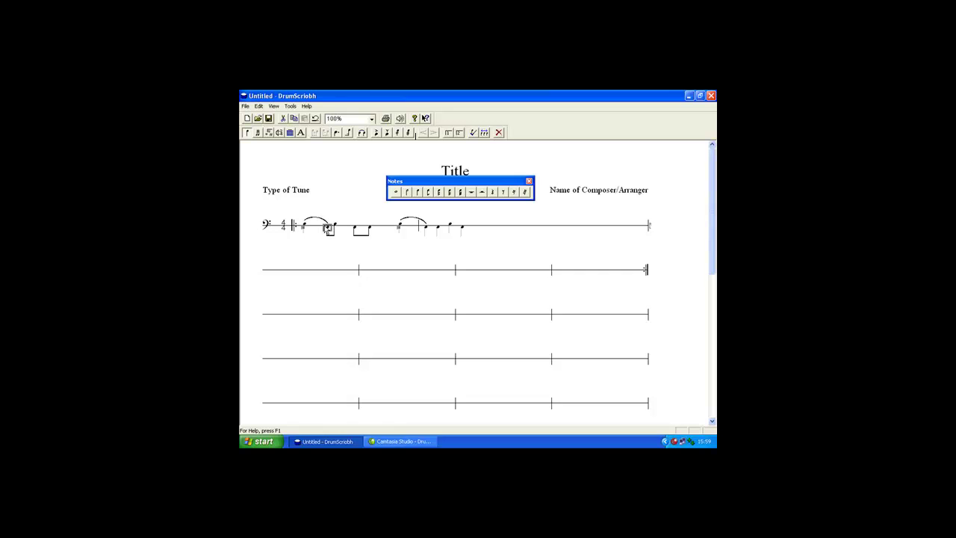
click(326, 228)
click(334, 225)
click(359, 230)
click(369, 227)
drag(331, 216, 343, 244)
drag(335, 228, 341, 224)
drag(423, 211, 478, 263)
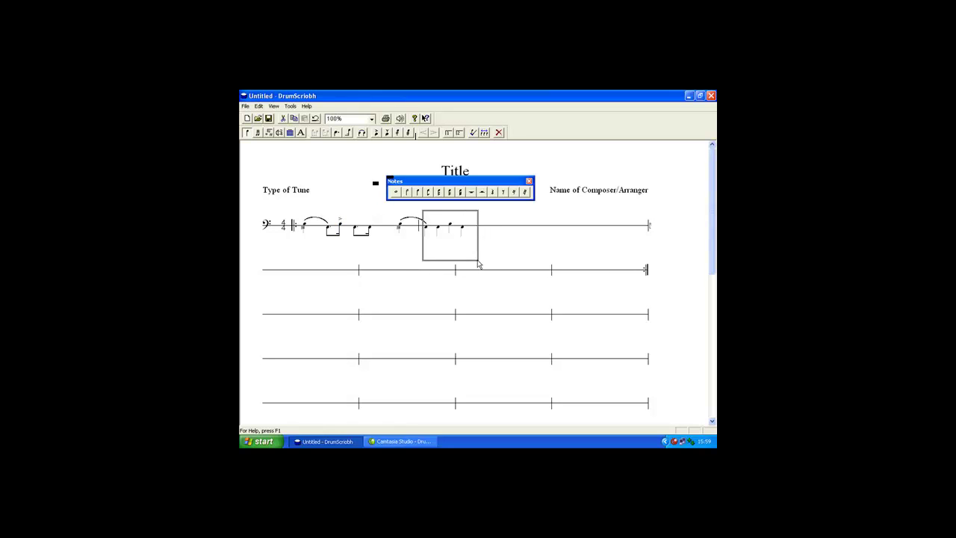
- Beam the last three notes together and add a flam to one of them
click(314, 132)
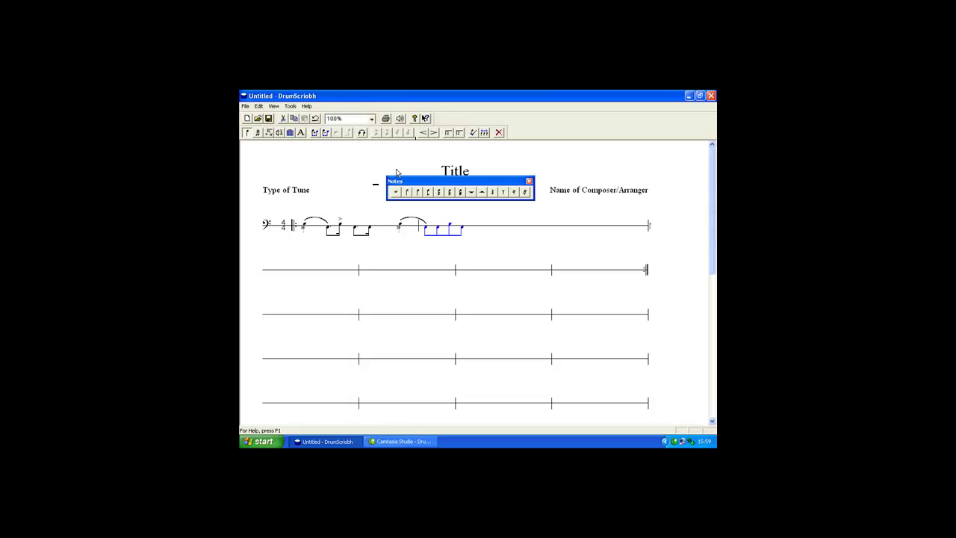
click(261, 134)
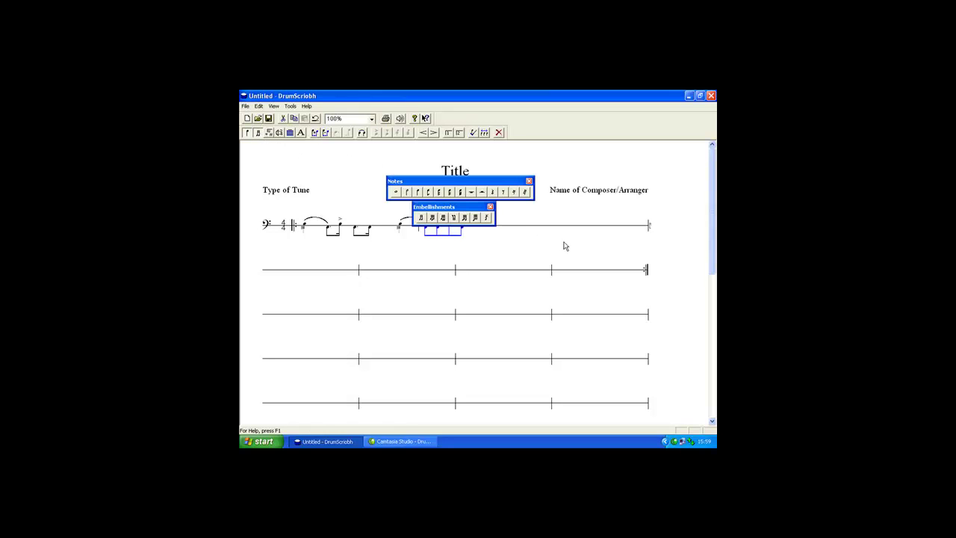
drag(464, 210, 560, 235)
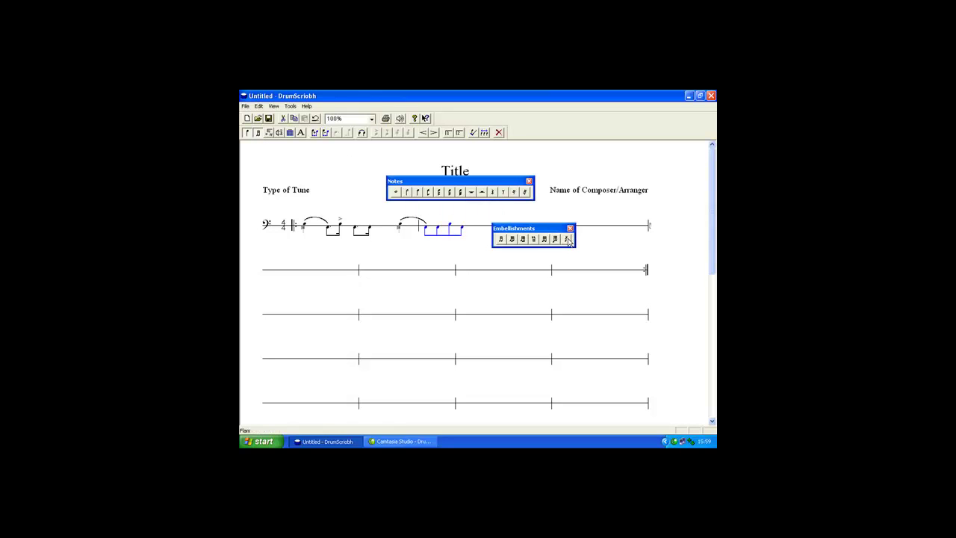
click(566, 239)
click(449, 228)
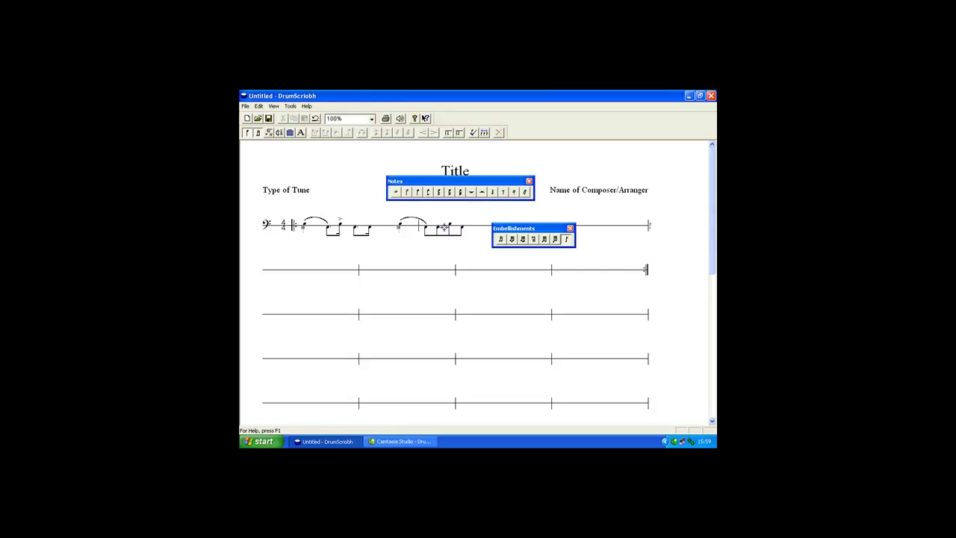
- Move the embellishment and note palettes away from the notes and title
click(566, 239)
click(547, 230)
drag(547, 229, 412, 249)
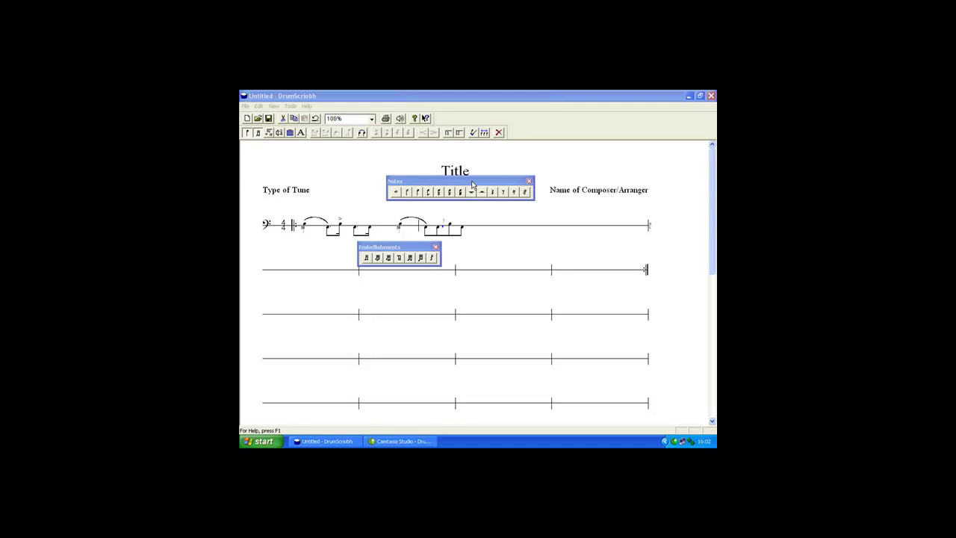
drag(472, 185, 540, 305)
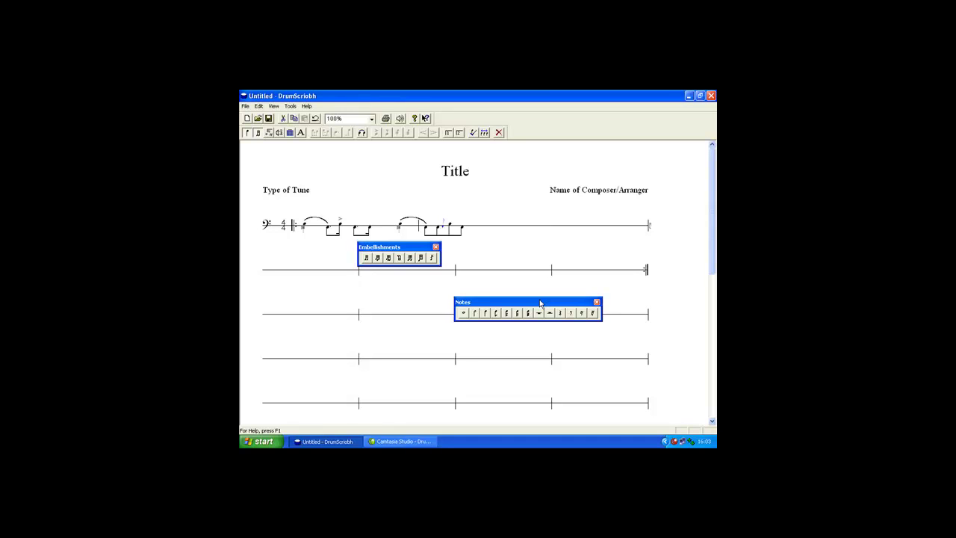
- Change the score title to 'My New Score'
double_click(457, 175)
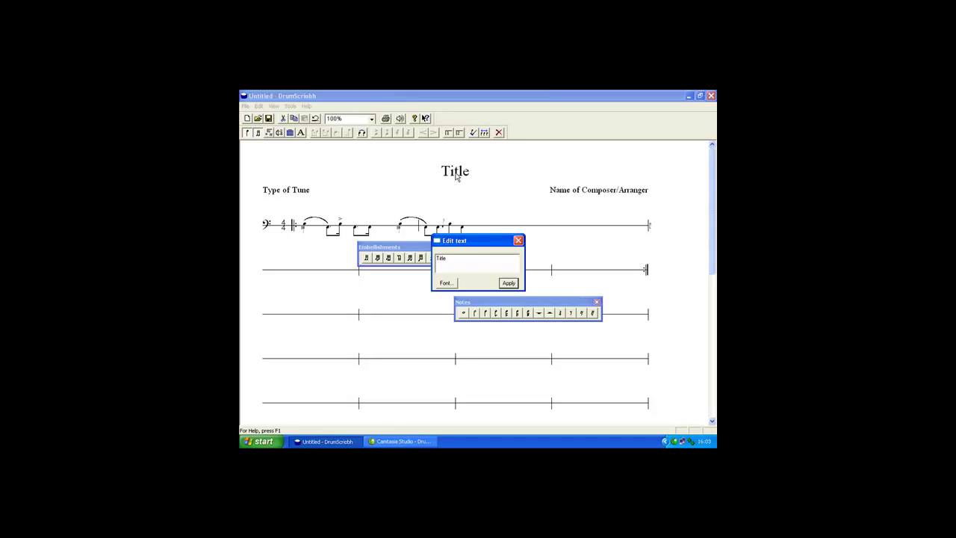
double_click(461, 257)
text(My New Score)
click(509, 283)
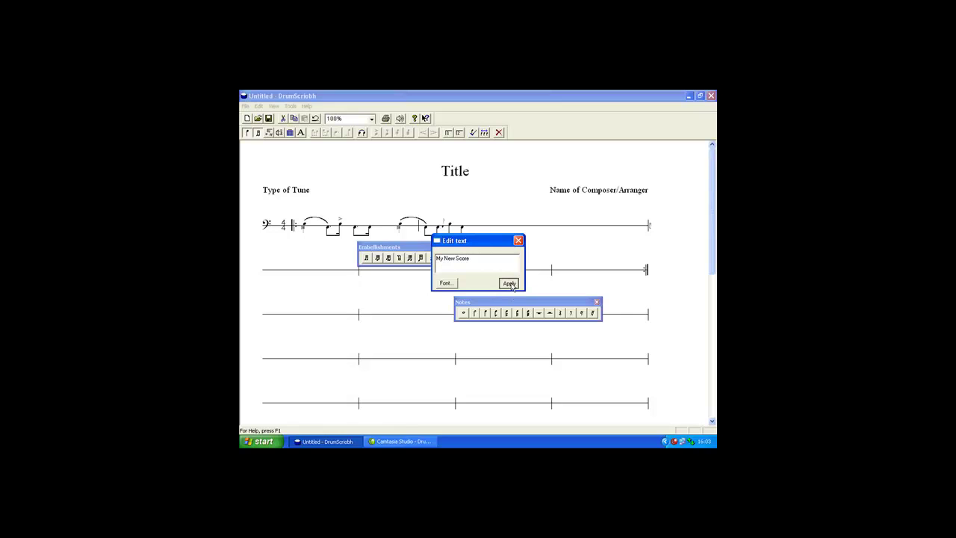
click(519, 240)
- Replace the composer placeholder with 'An Other'
double_click(607, 191)
drag(511, 258, 429, 261)
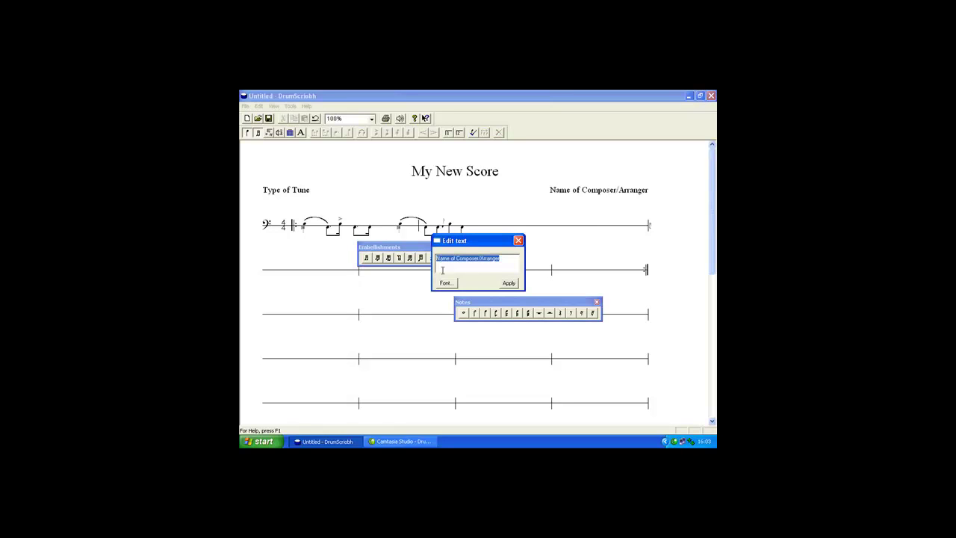
text(An Other)
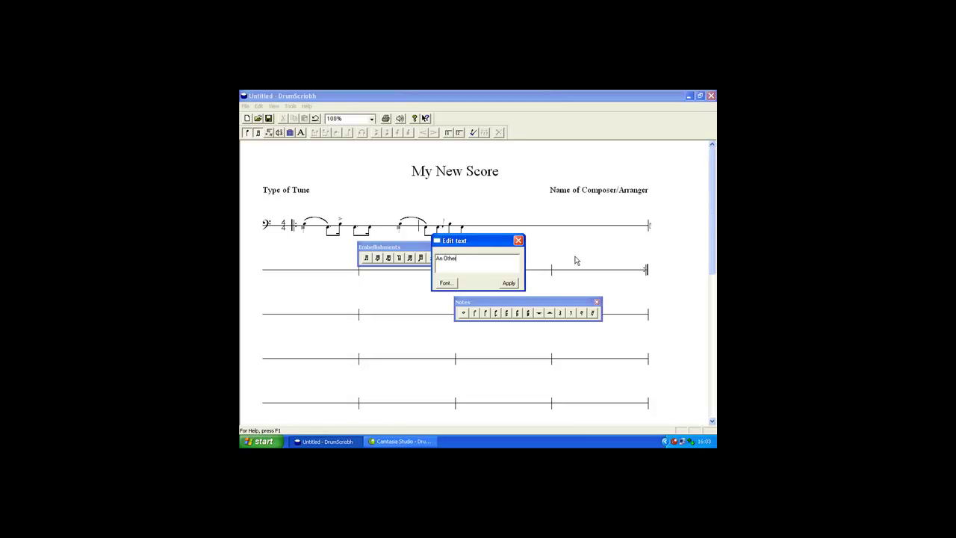
click(509, 283)
click(519, 240)
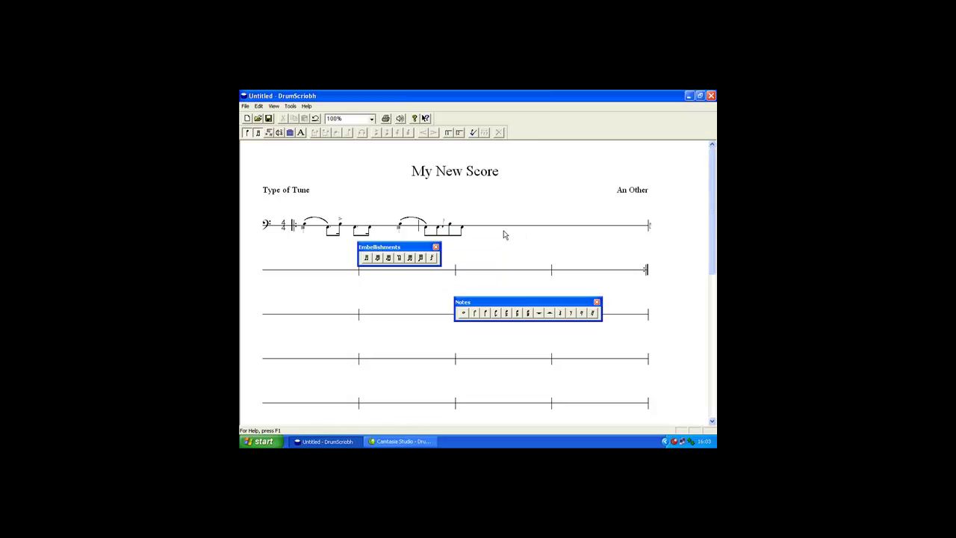
- Set the tune type to 'March'
double_click(288, 192)
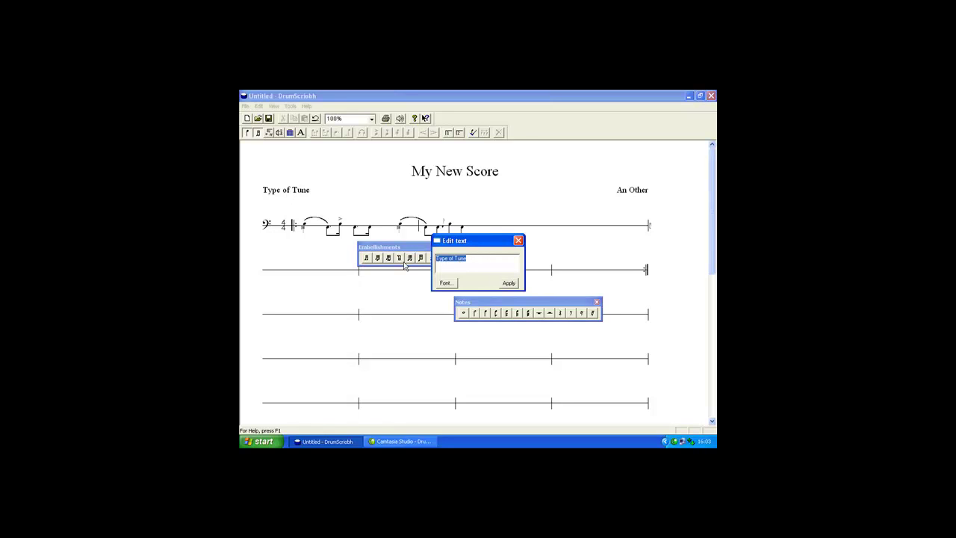
text(March)
click(509, 283)
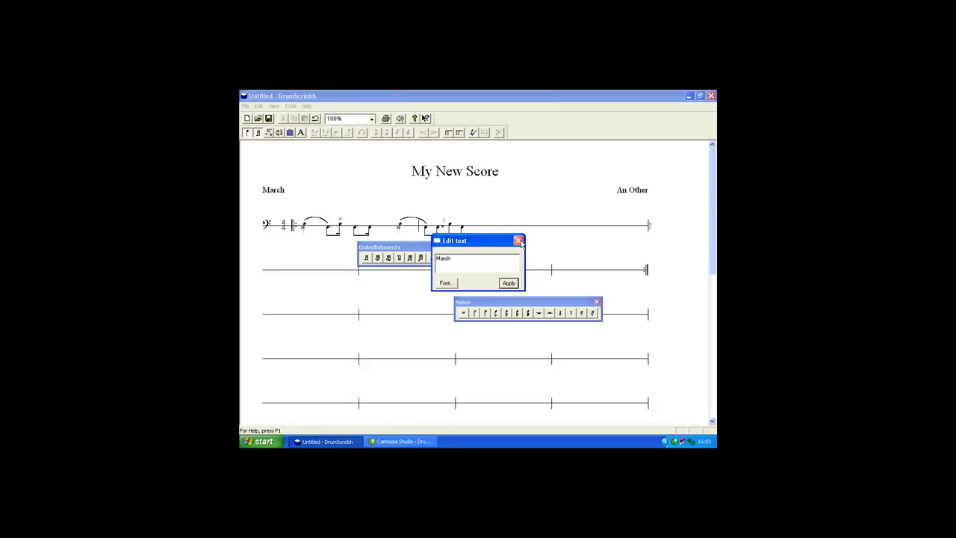
click(519, 241)
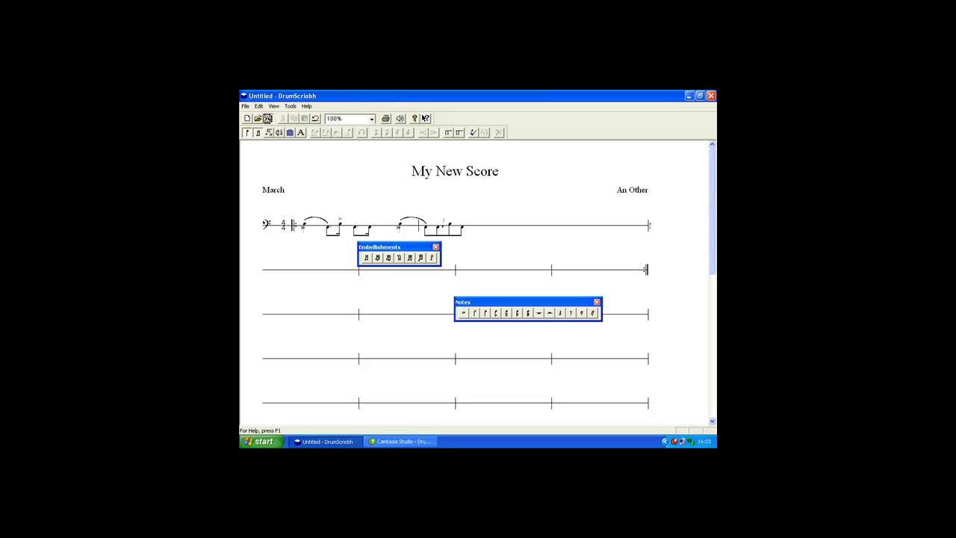
- Save the score as 'Test Score.dst'
click(267, 118)
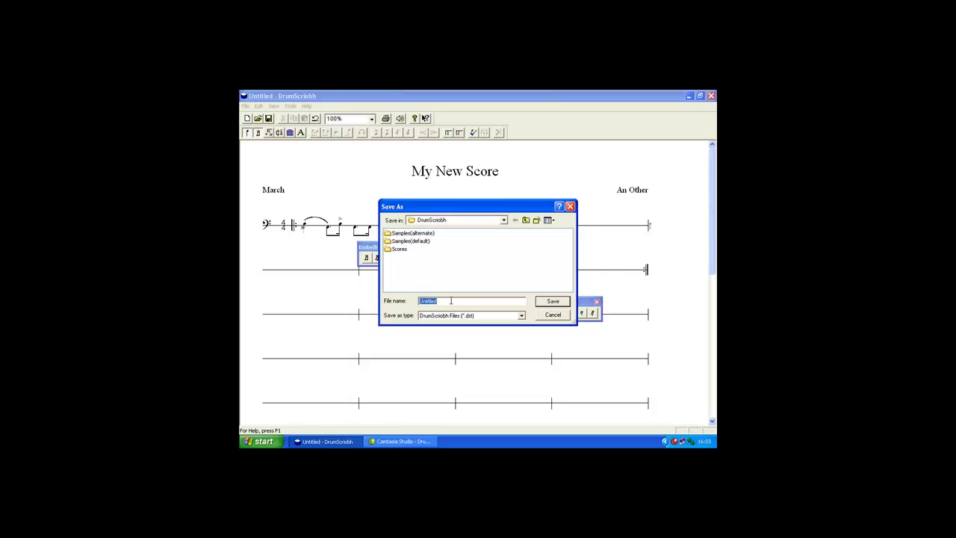
text(Test Score)
click(554, 303)
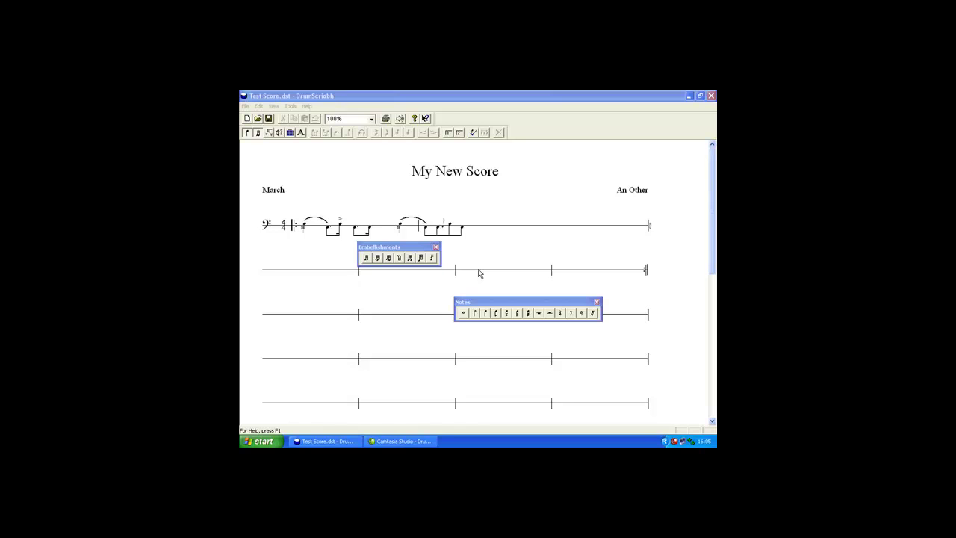
- Add the annotation 'This is a new score' below the second line's opening bar
click(301, 135)
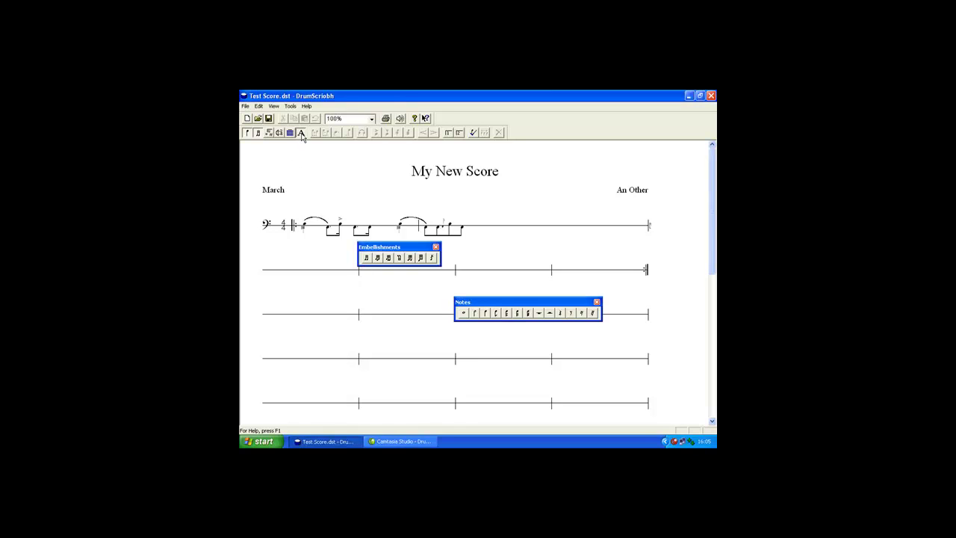
click(327, 287)
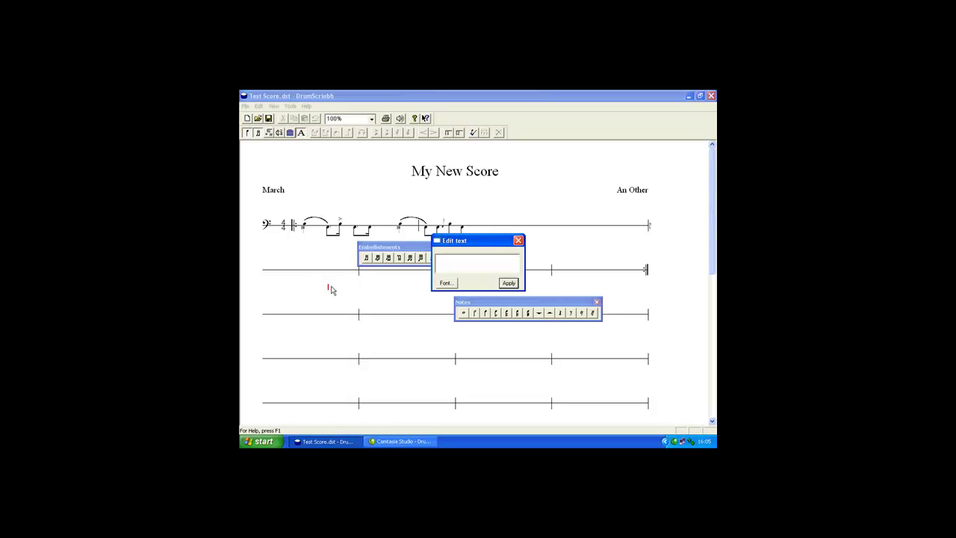
click(444, 261)
text(This is a new score)
click(511, 284)
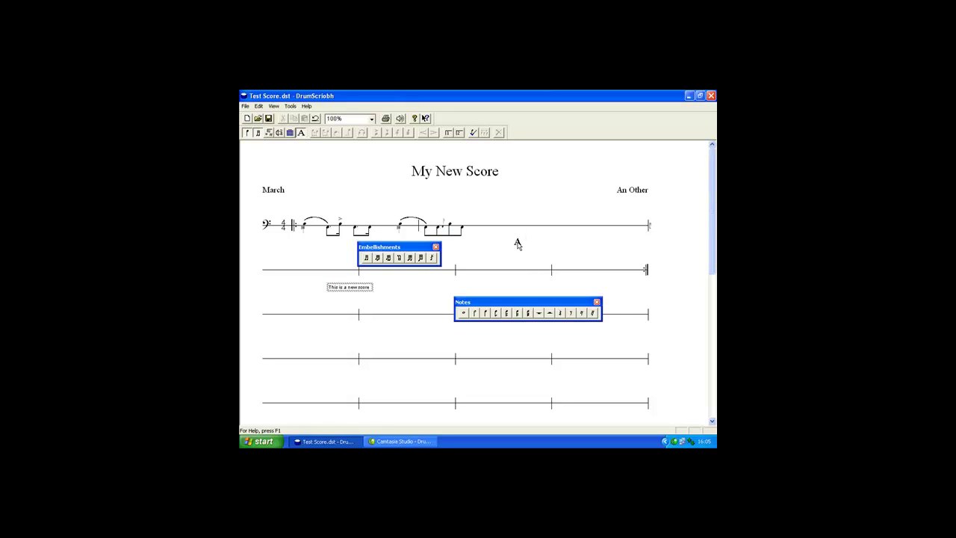
click(518, 240)
- Mark bar 3 of the second line as first time and bar 4 as second time
click(448, 133)
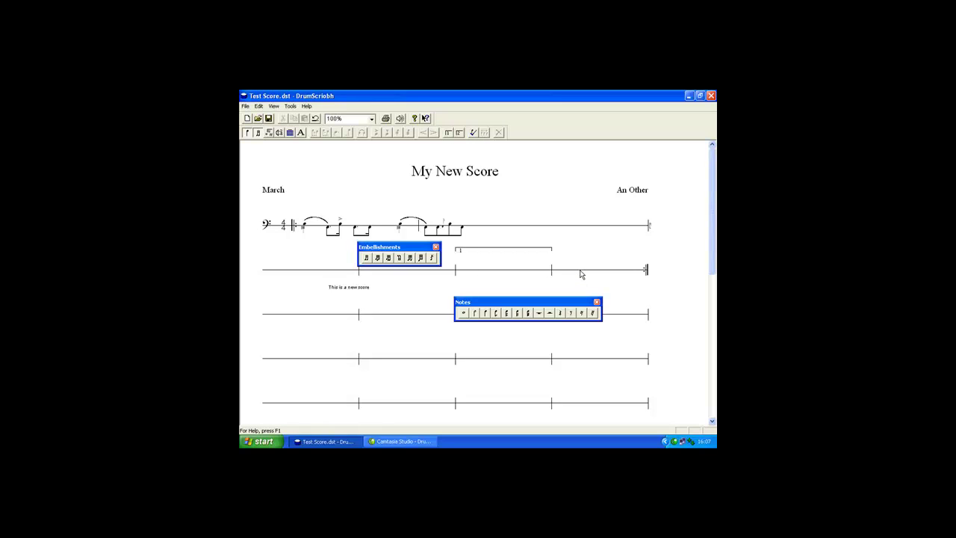
click(459, 133)
- Select the first bar's notes and group them under a unison bracket
drag(298, 210, 378, 241)
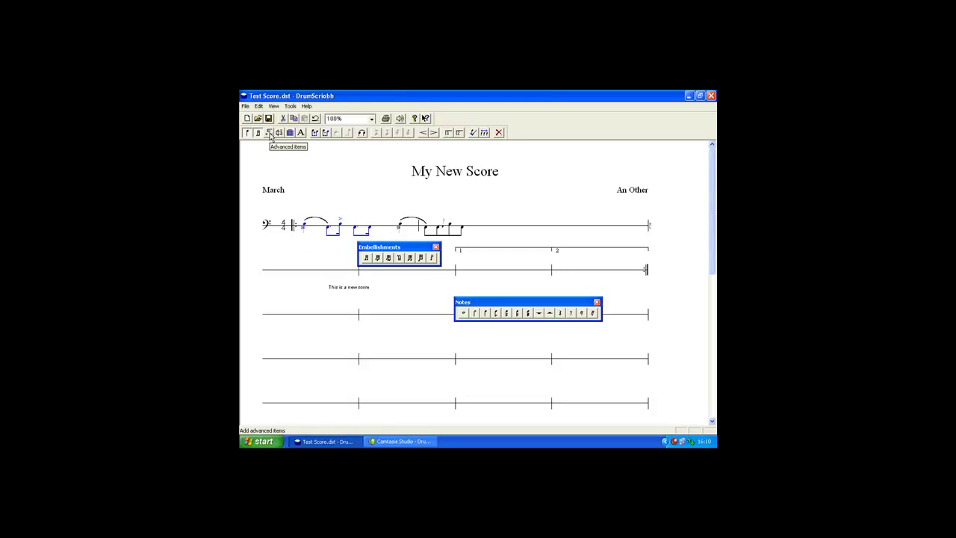
click(270, 134)
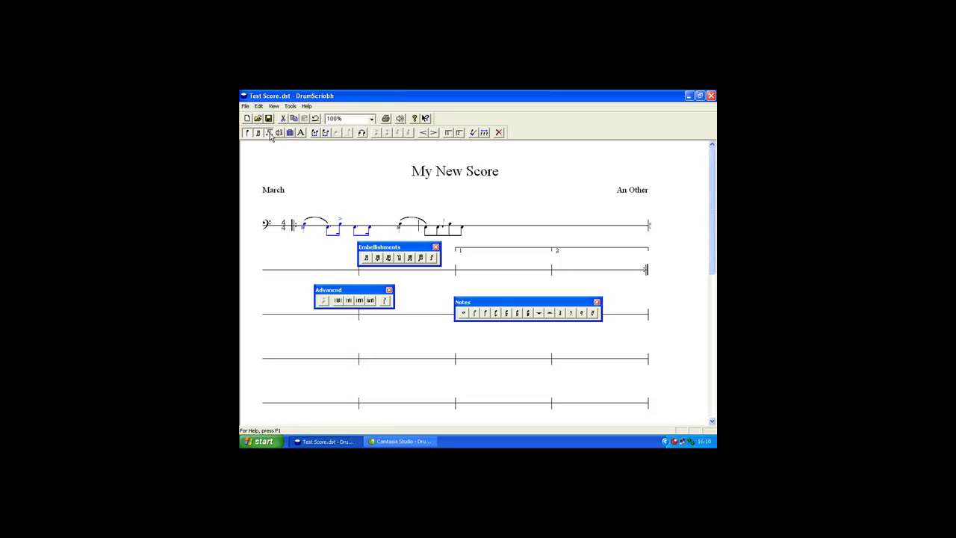
click(339, 301)
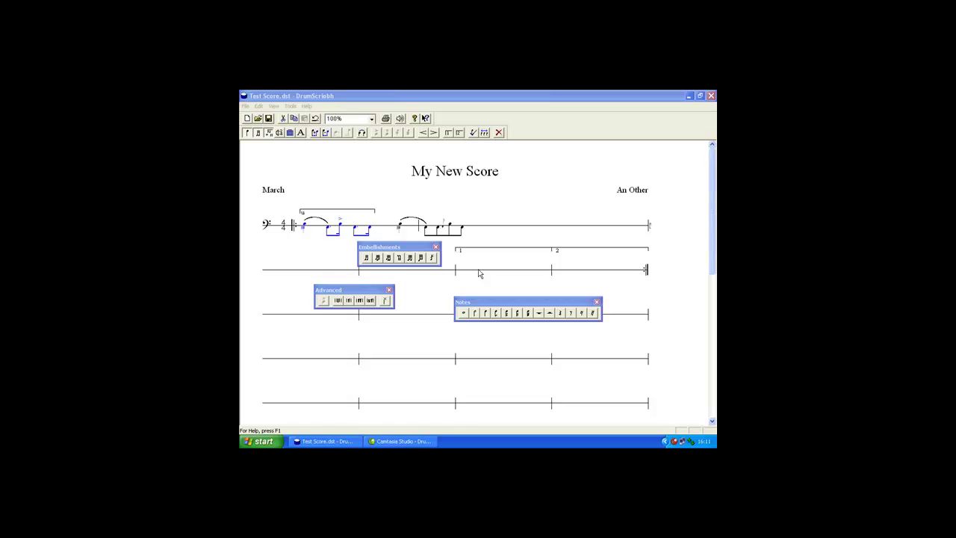
- Insert a 3/4 time signature at the fourth line's second bar and 7/4 at its fourth bar
click(279, 133)
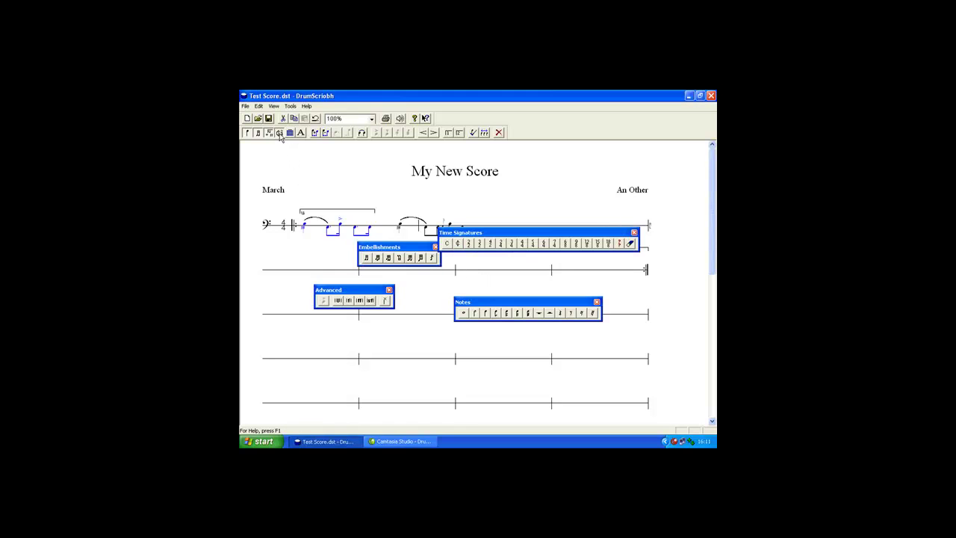
drag(493, 233, 469, 261)
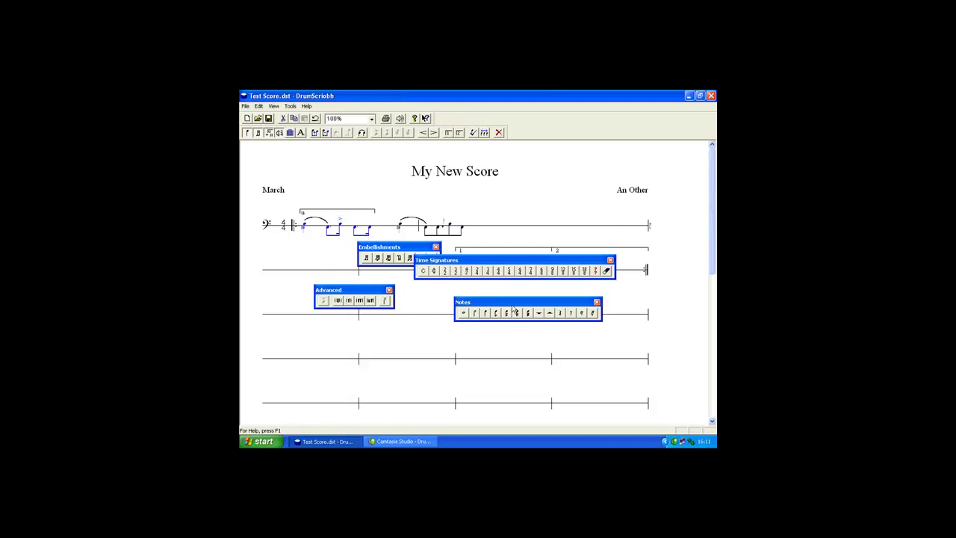
click(487, 271)
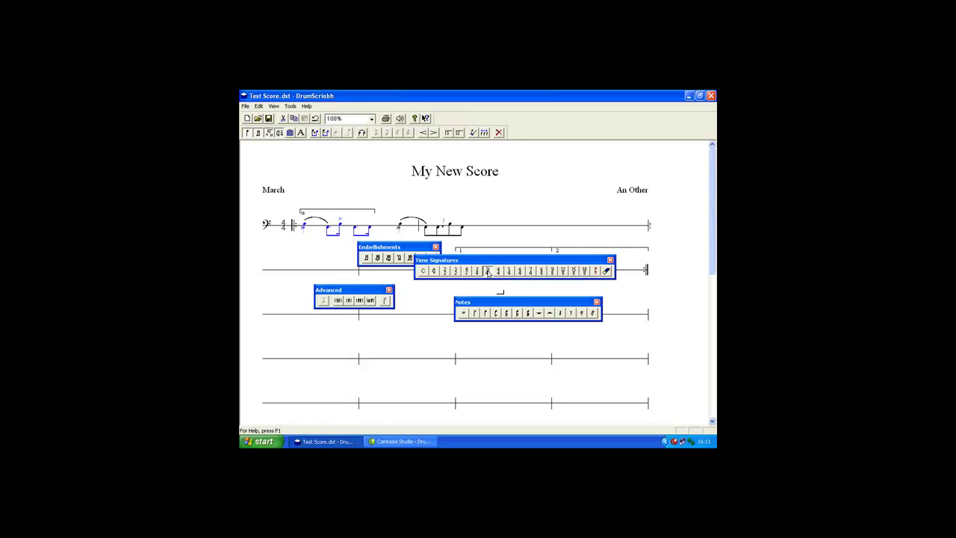
click(357, 360)
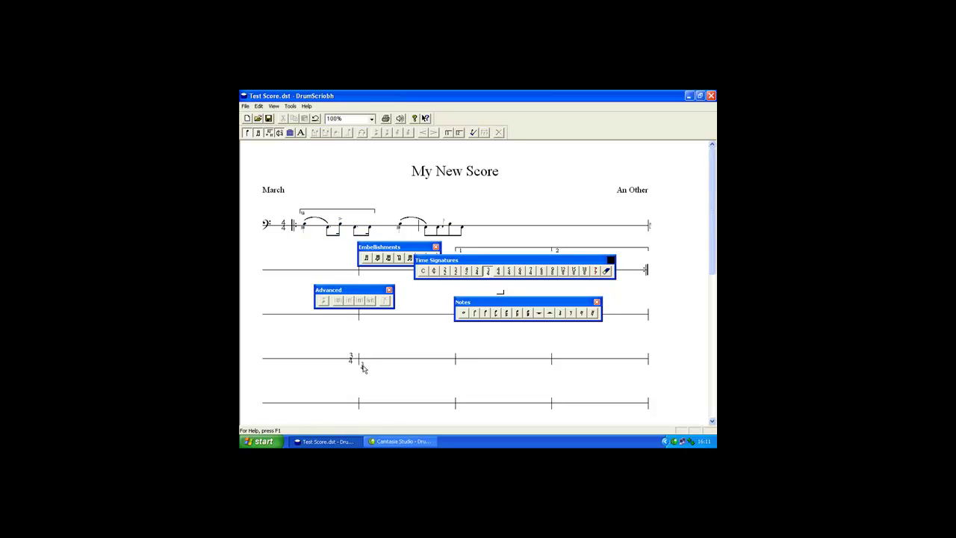
click(531, 272)
click(549, 361)
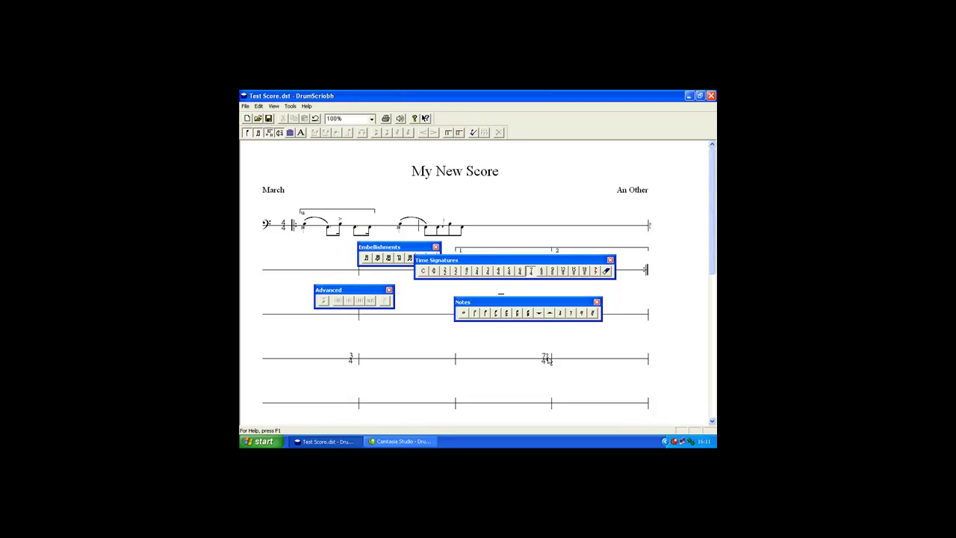
click(479, 272)
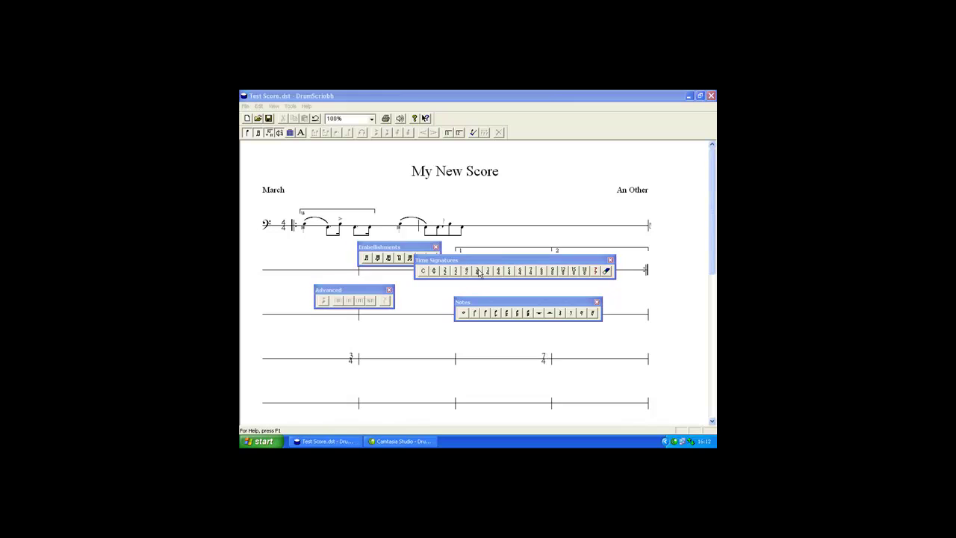